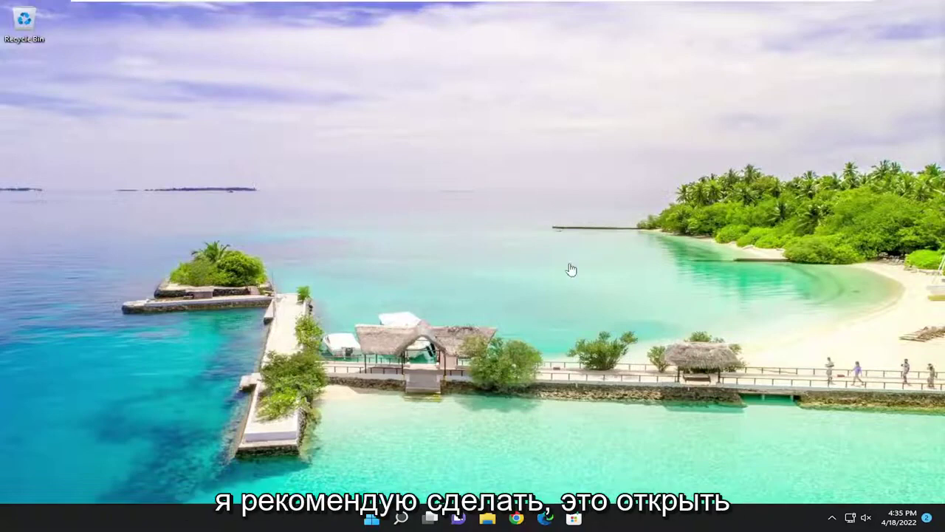
- Search Windows for regedit and launch Registry Editor as administrator
click(401, 518)
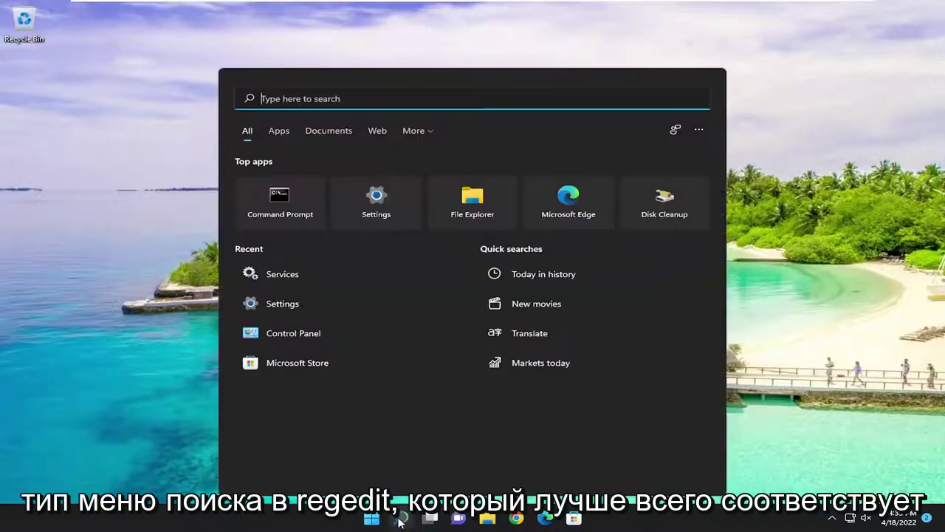
text(regedit)
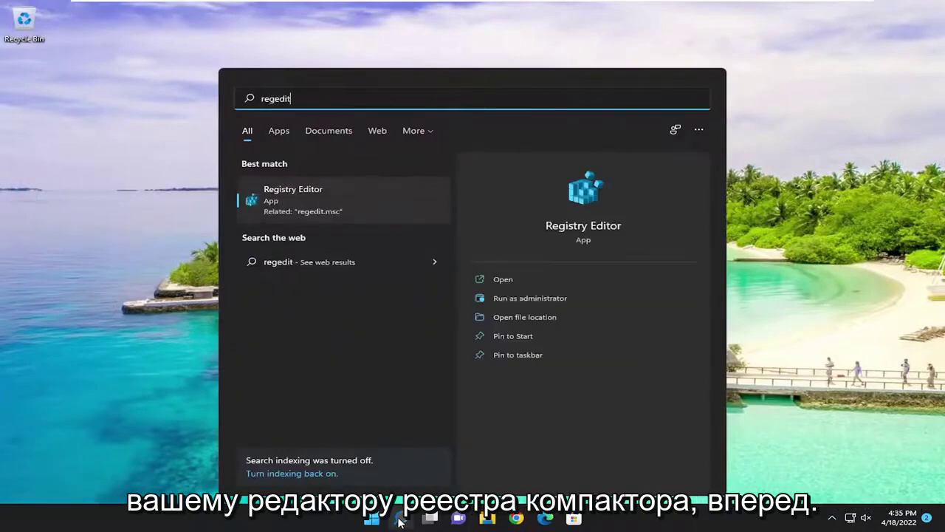
right_click(277, 194)
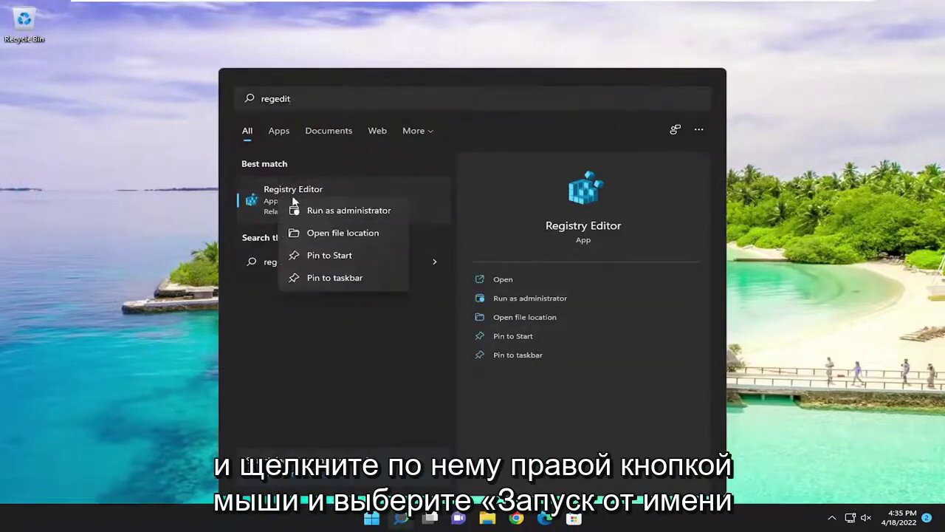
click(355, 212)
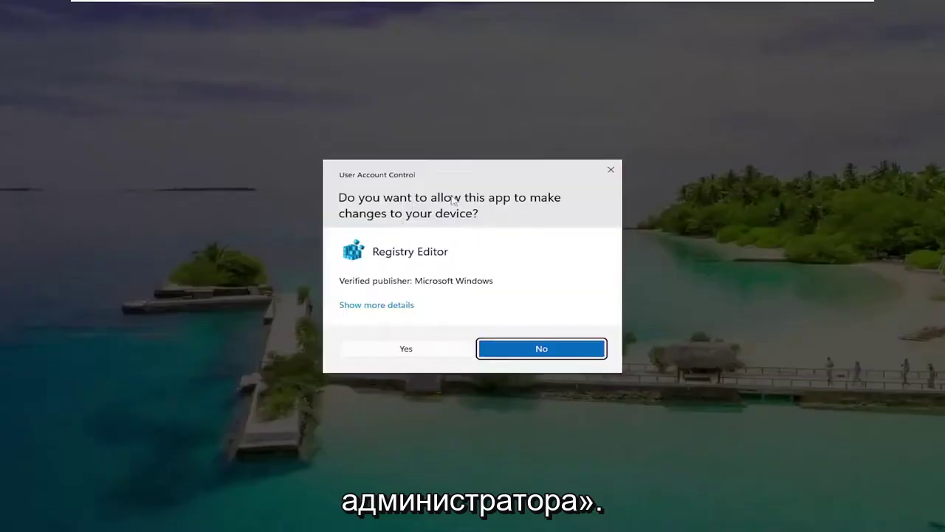
click(408, 356)
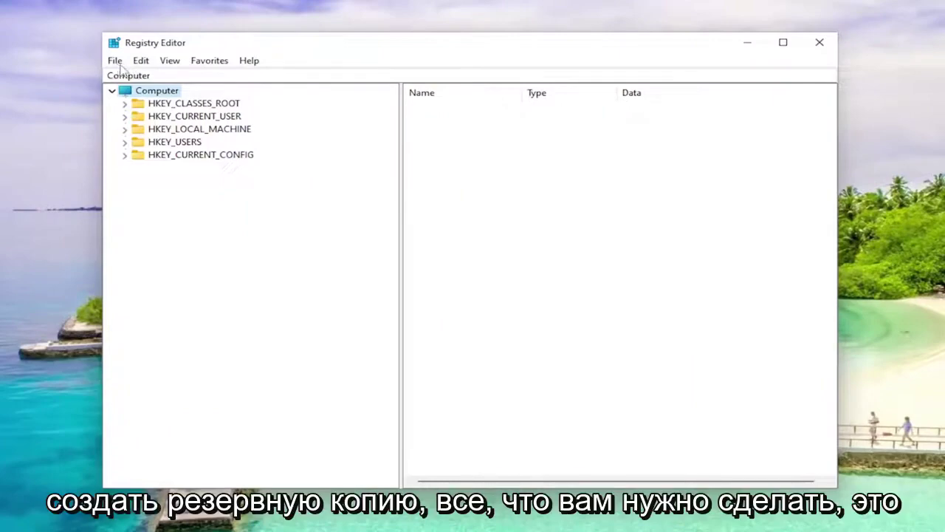
click(116, 60)
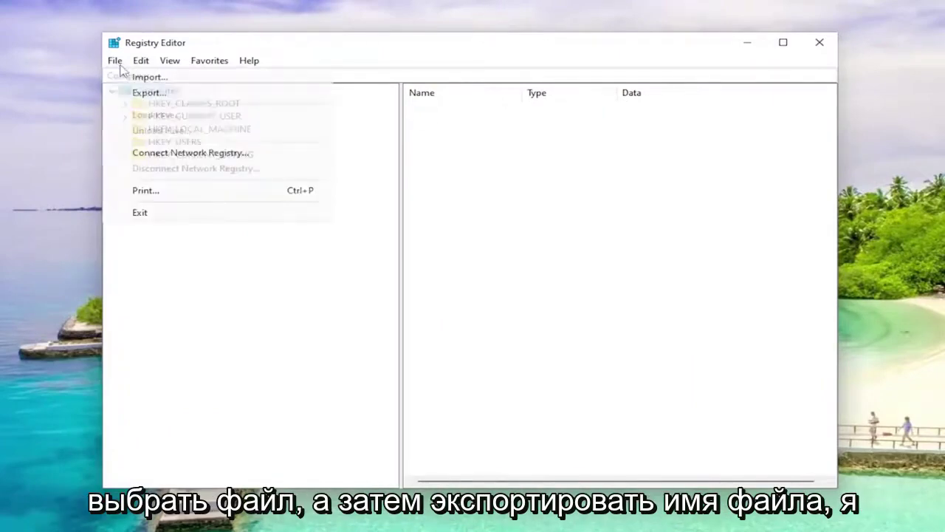
click(147, 91)
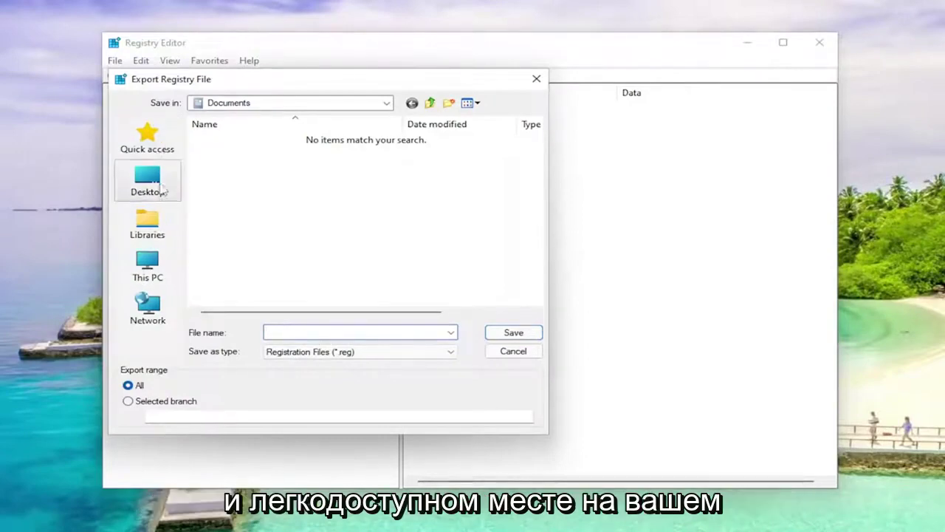
click(511, 352)
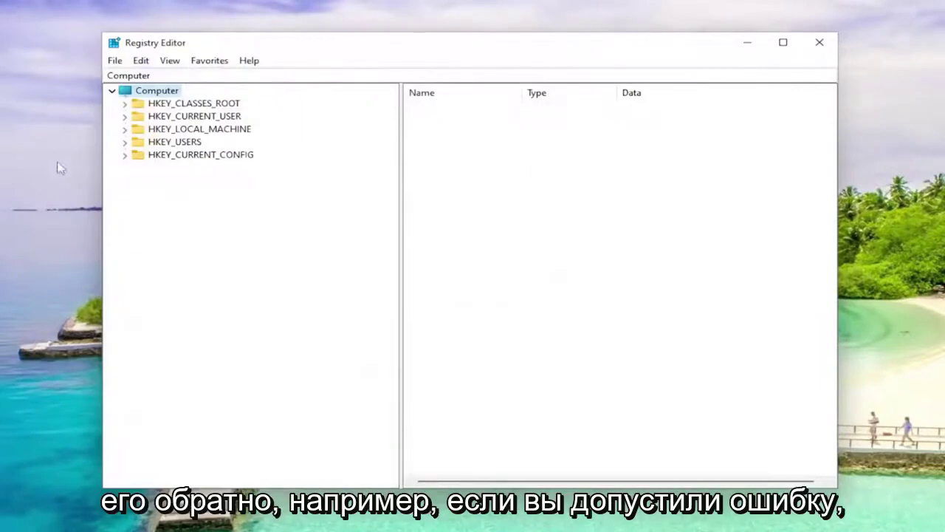
click(115, 61)
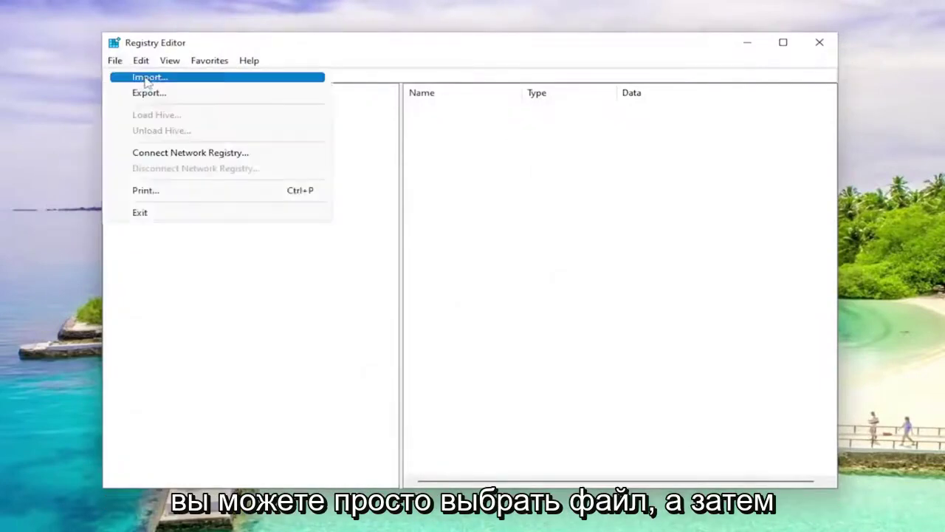
click(142, 77)
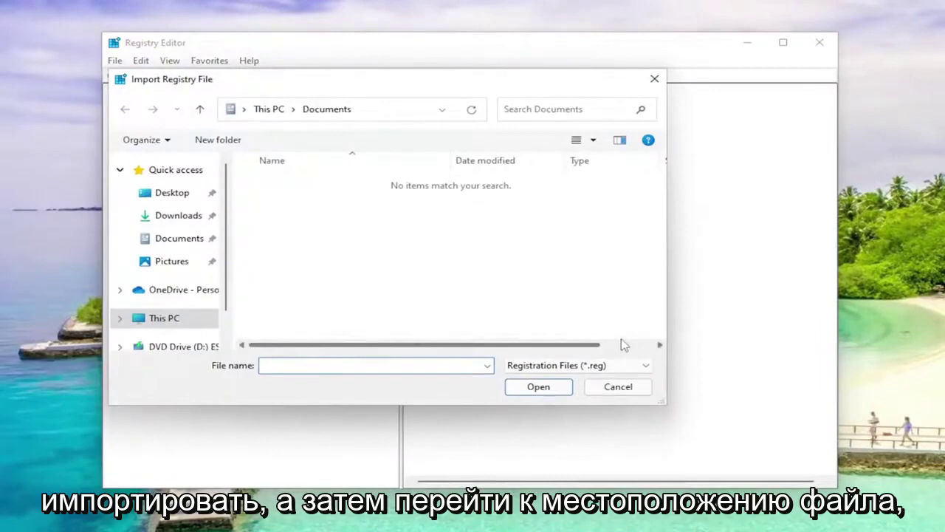
click(624, 391)
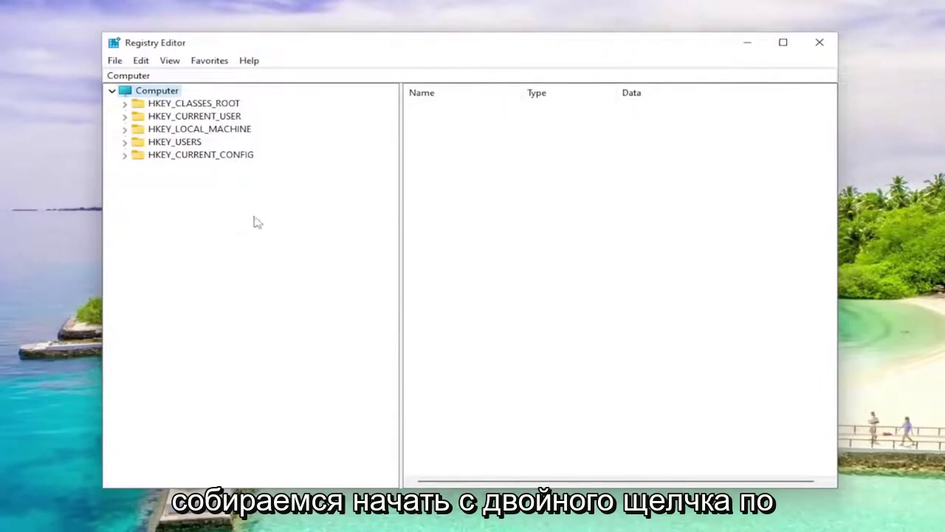
- Expand HKEY_LOCAL_MACHINE > SYSTEM > CurrentControlSet > Control in the registry tree
double_click(222, 130)
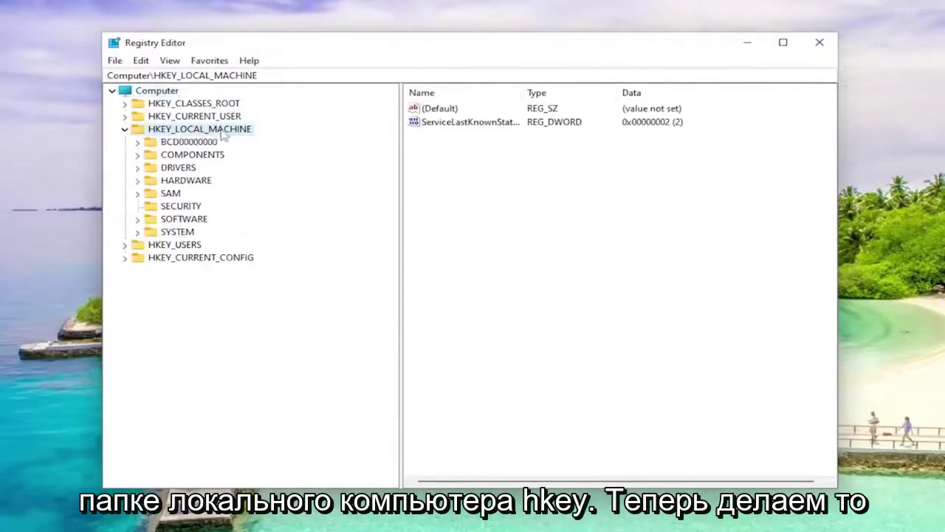
double_click(178, 232)
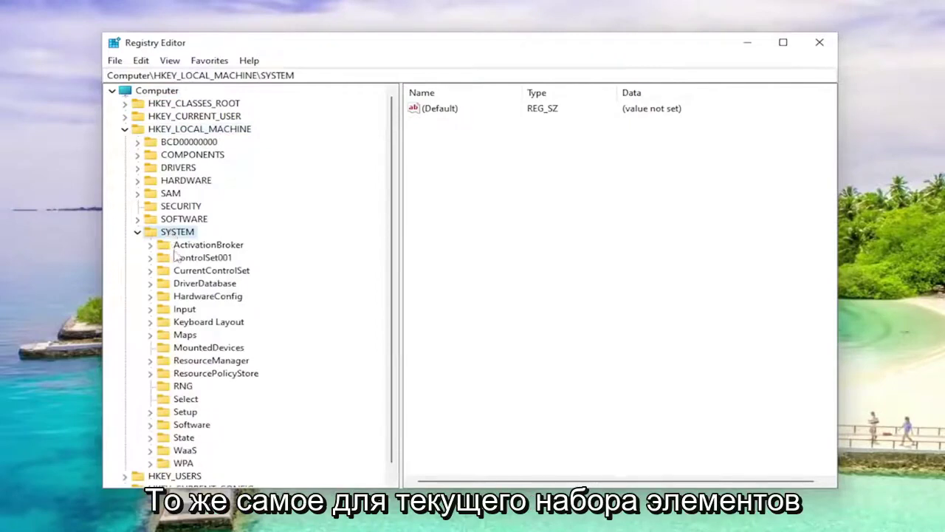
click(211, 272)
double_click(210, 272)
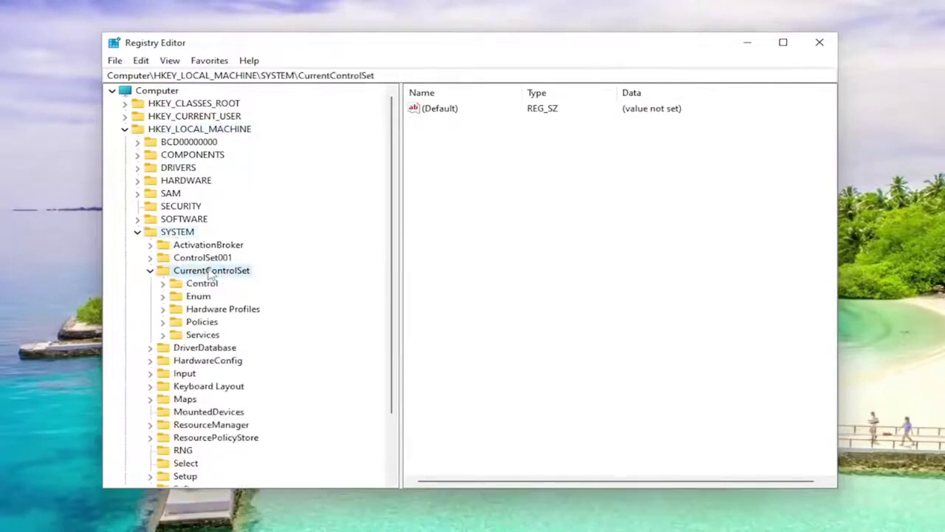
click(199, 285)
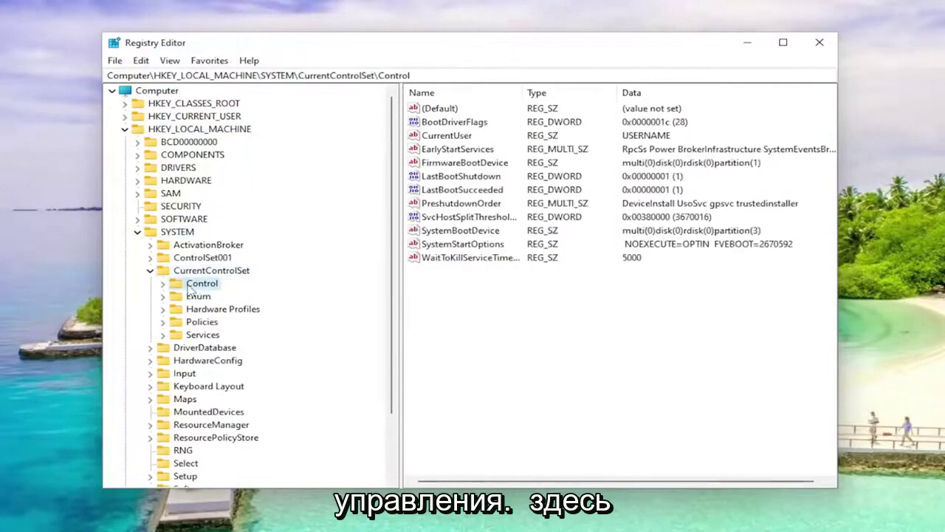
double_click(197, 287)
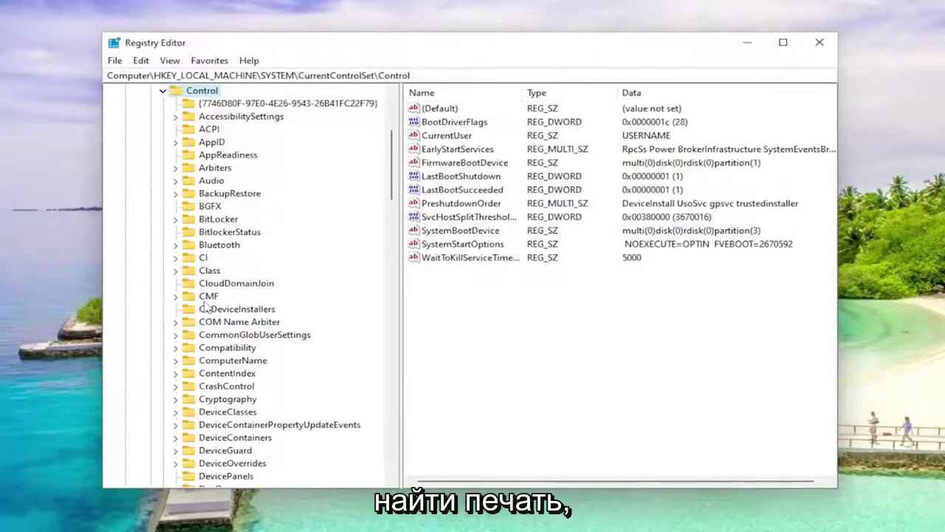
- Scroll down under Control and select the Print key to list its values
scroll(207, 311, down, 7)
scroll(221, 332, down, 5)
scroll(230, 362, down, 3)
scroll(235, 373, down, 6)
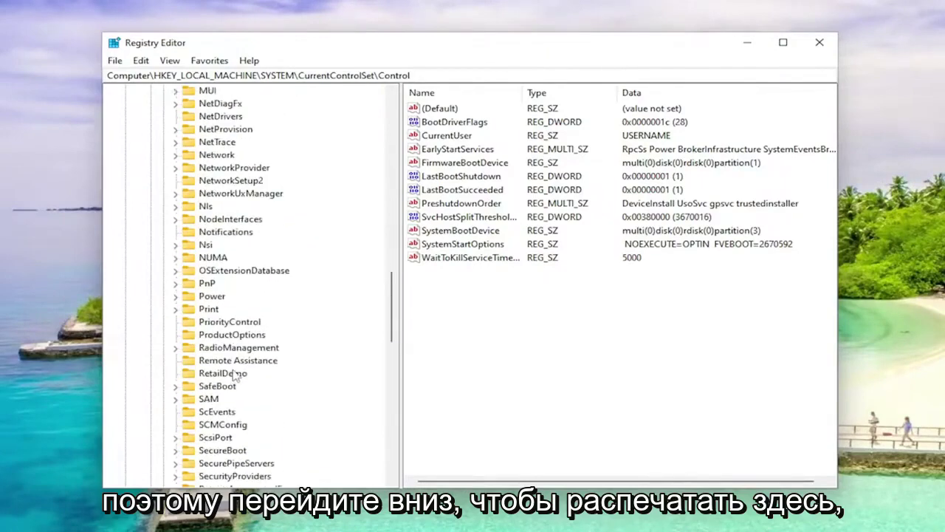
click(210, 310)
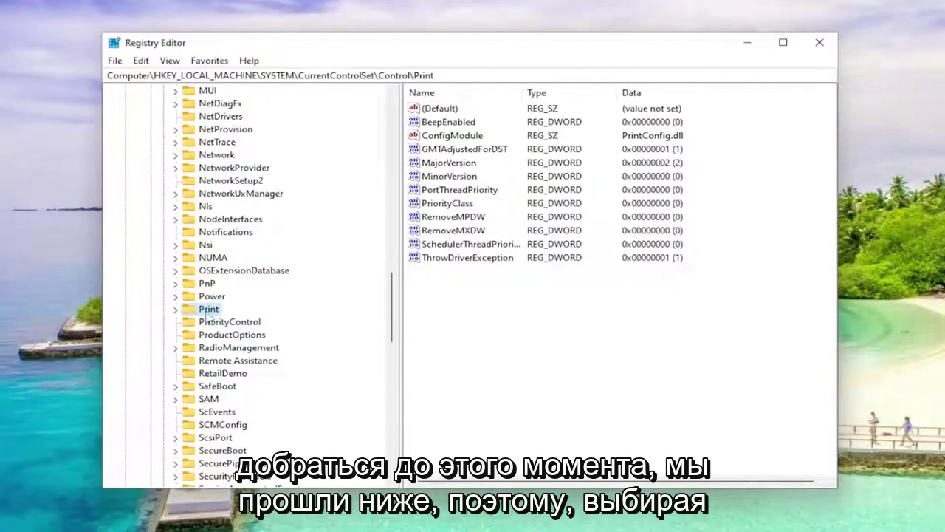
- Create a DWORD (32-bit) value named RpcAuthnLevelPrivacyEnabled in the Print key
right_click(480, 309)
mouse_move(525, 322)
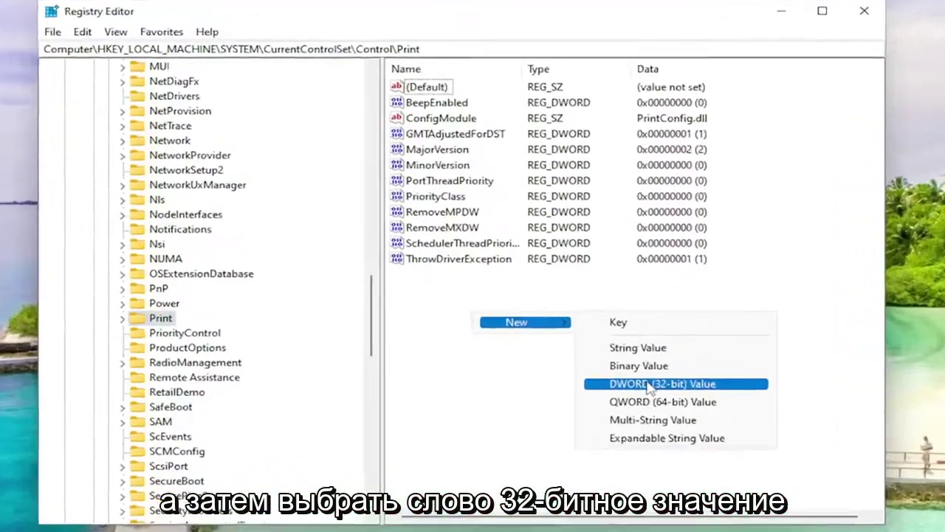
click(633, 365)
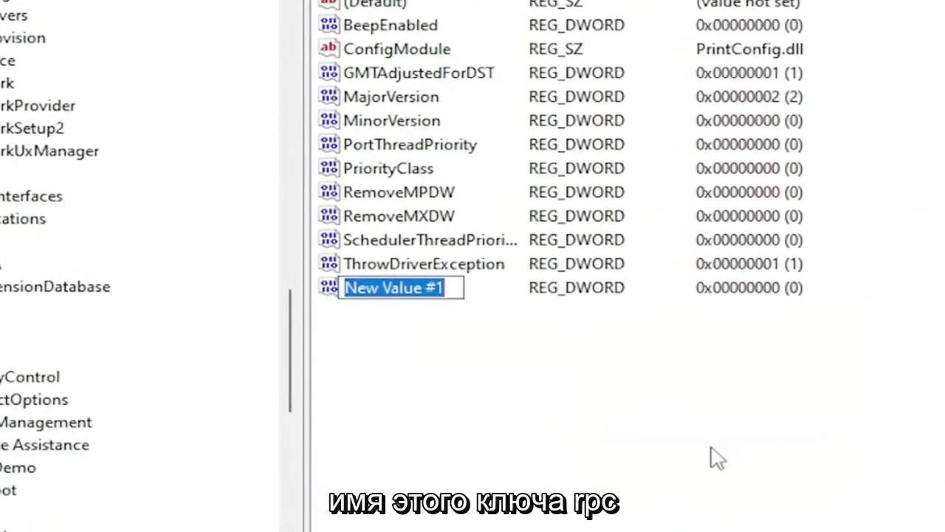
text(Rpc)
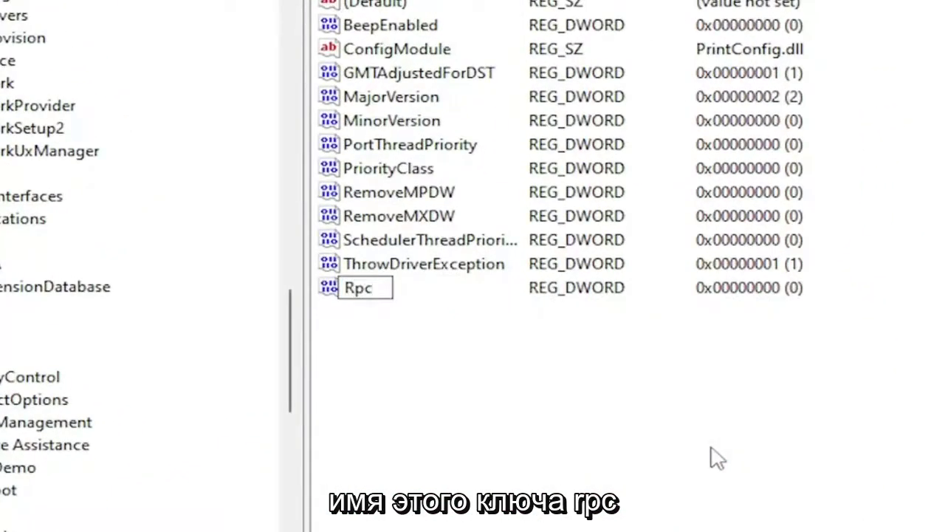
text(Aut)
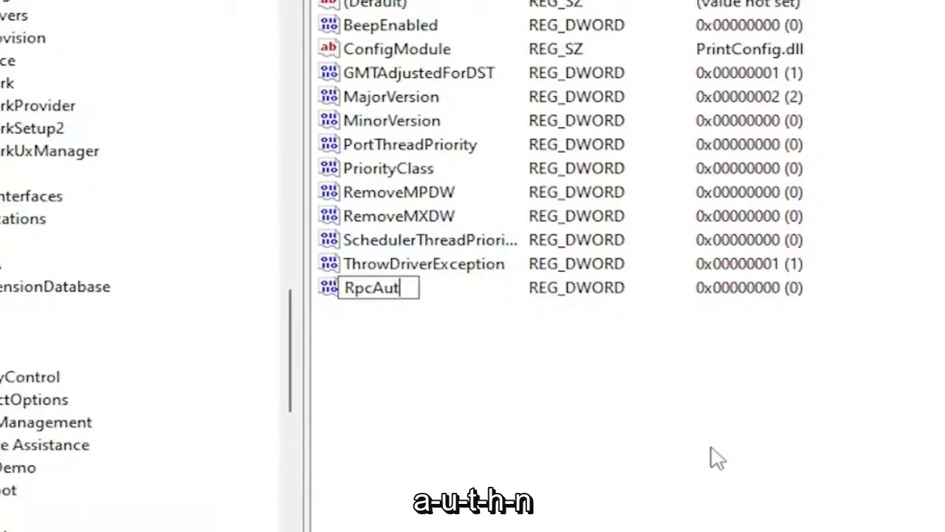
text(hn)
text(Leve)
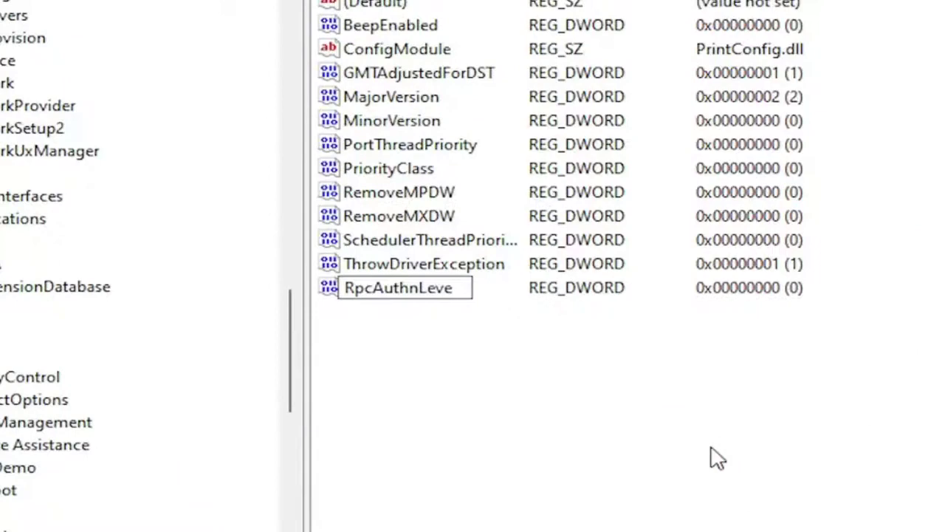
text(l)
text(Pri)
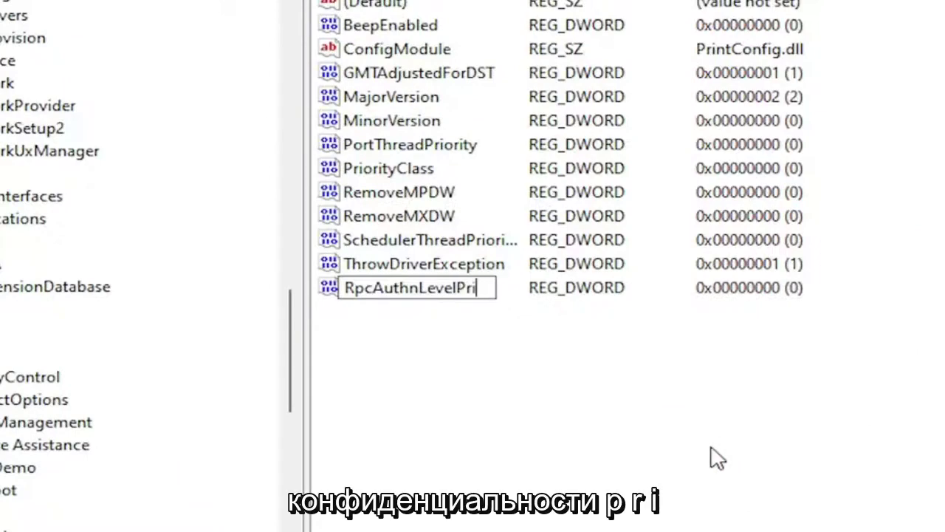
text(vacy)
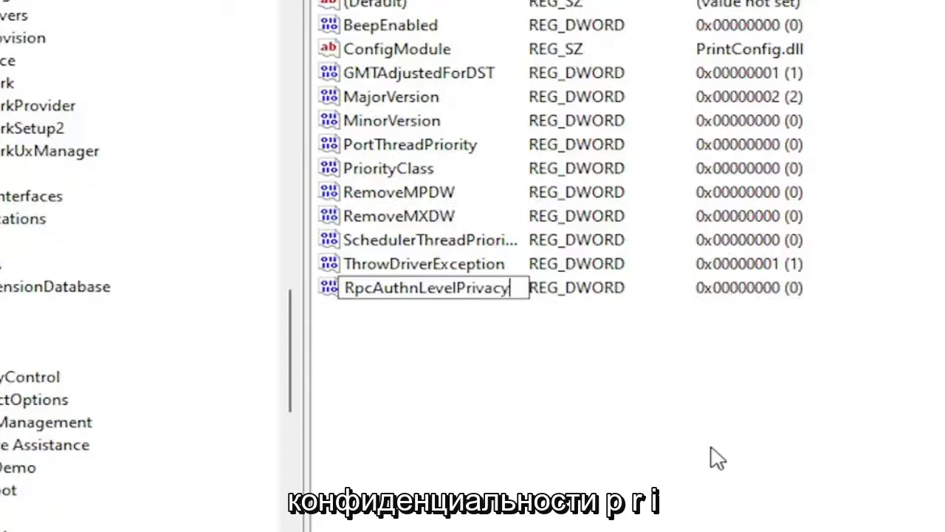
text(Enabled)
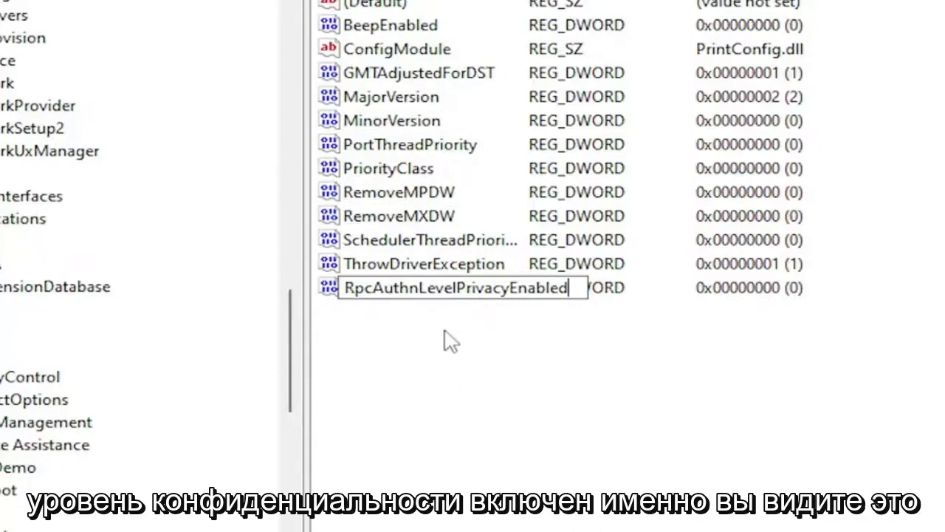
click(477, 370)
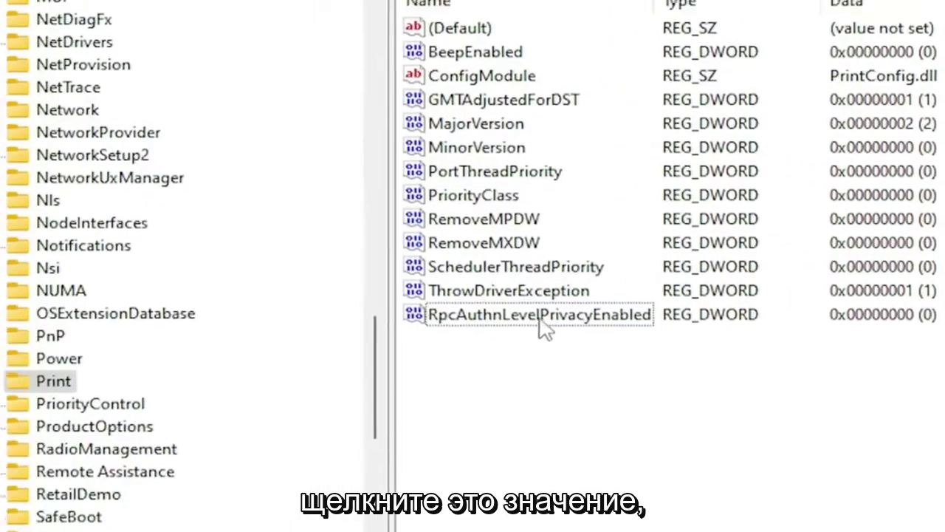
- Set RpcAuthnLevelPrivacyEnabled's value data to 0 (hexadecimal) and confirm it
double_click(540, 324)
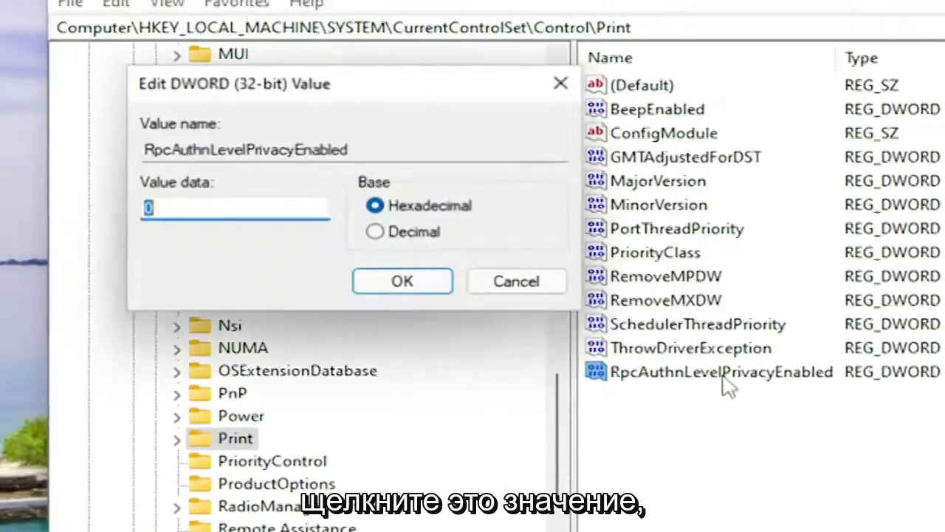
text(0)
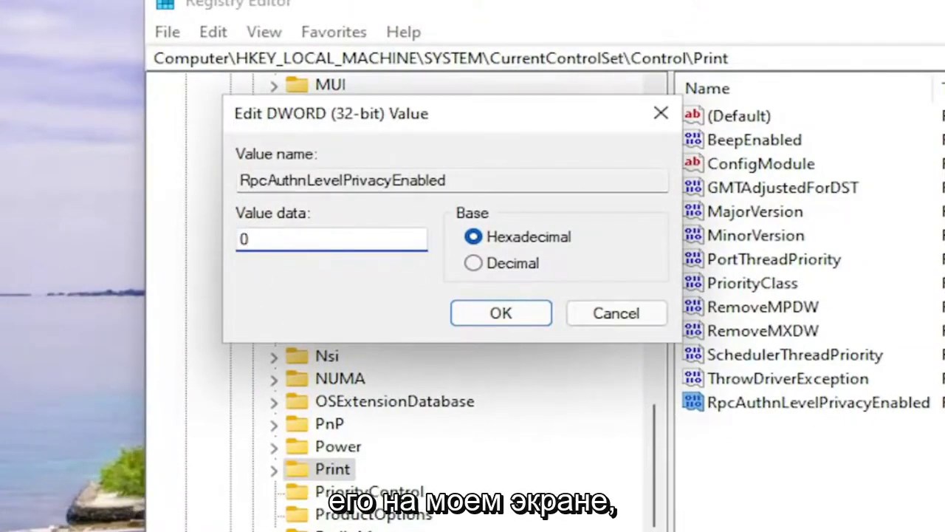
click(523, 316)
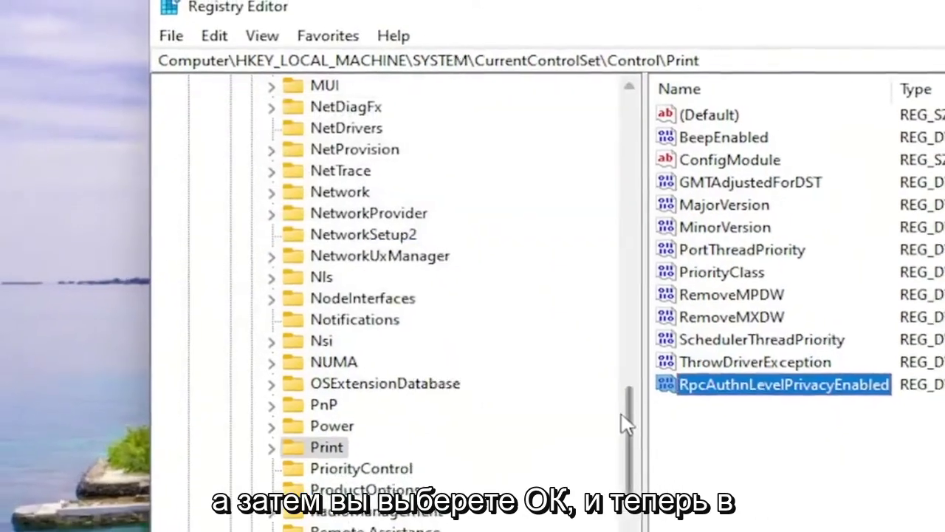
drag(626, 424, 481, 148)
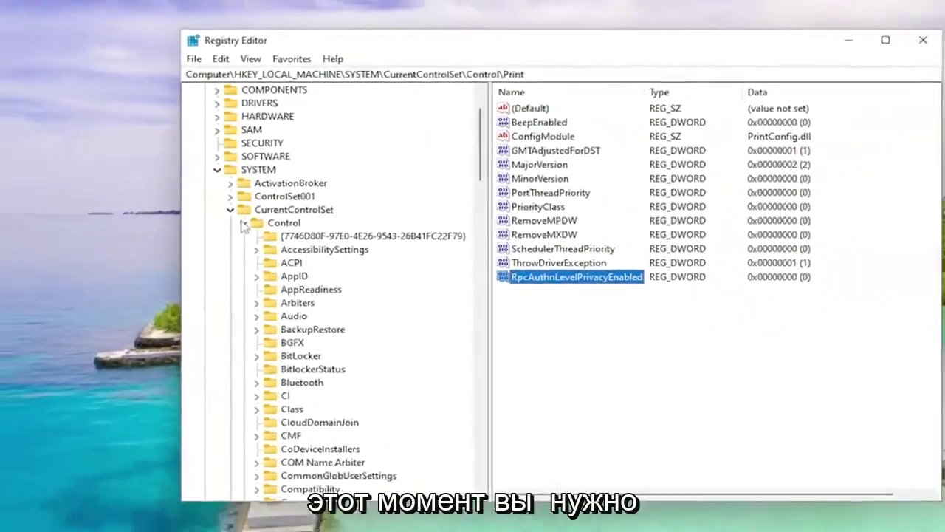
- Collapse the Control, CurrentControlSet and SYSTEM branches in the registry tree
click(244, 225)
click(224, 189)
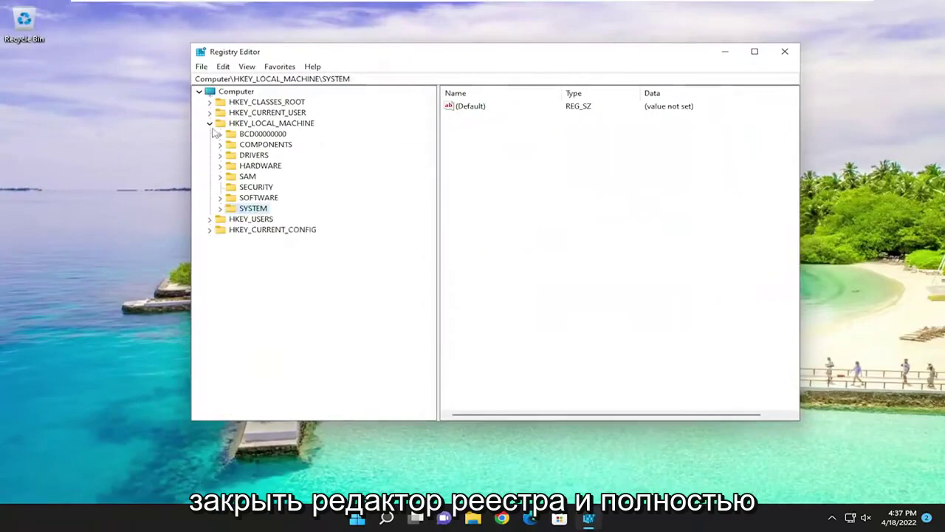